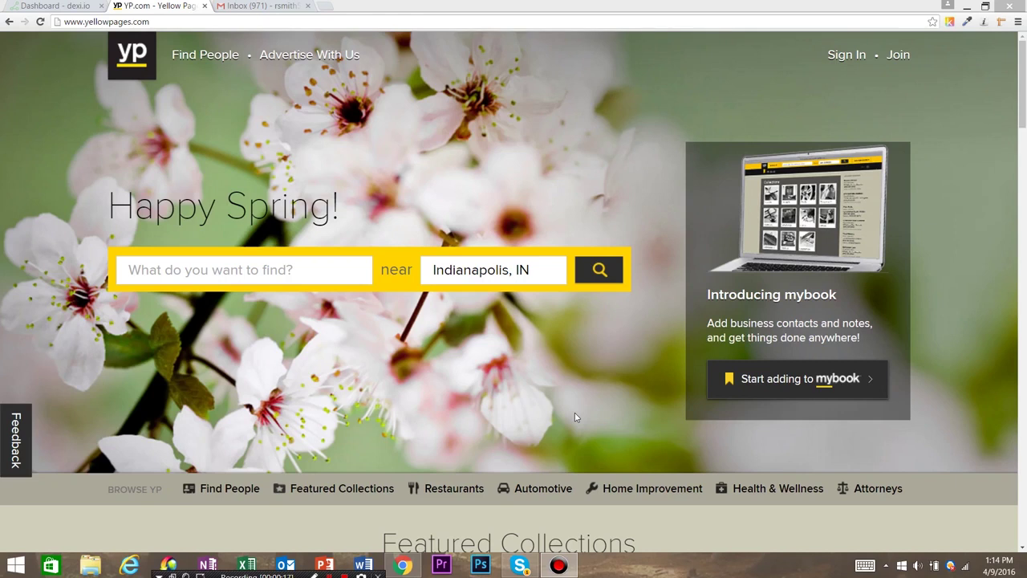
Search YellowPages for 'restaurant' near Indianapolis, IN using the search suggestion.
click(257, 273)
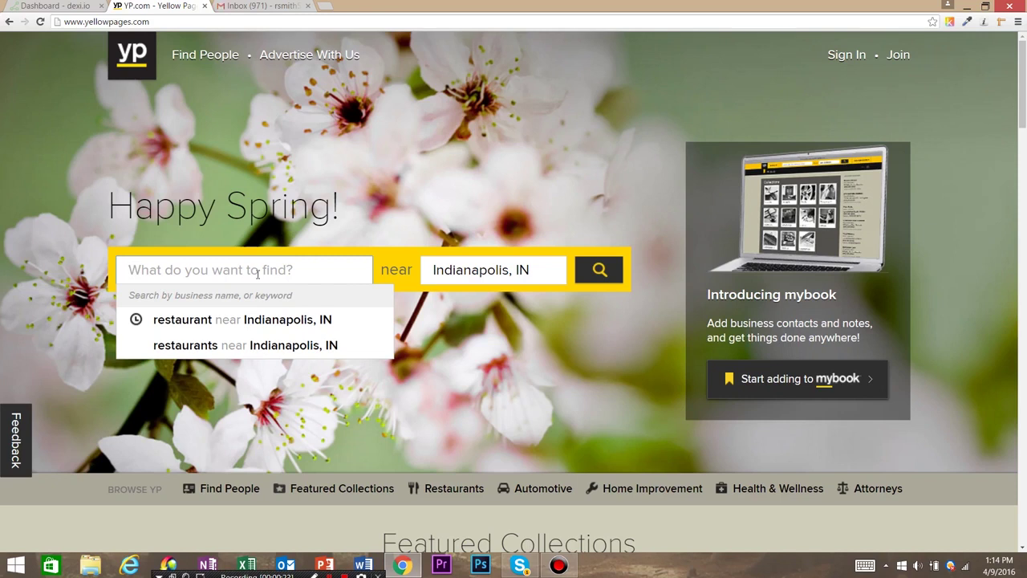
click(207, 321)
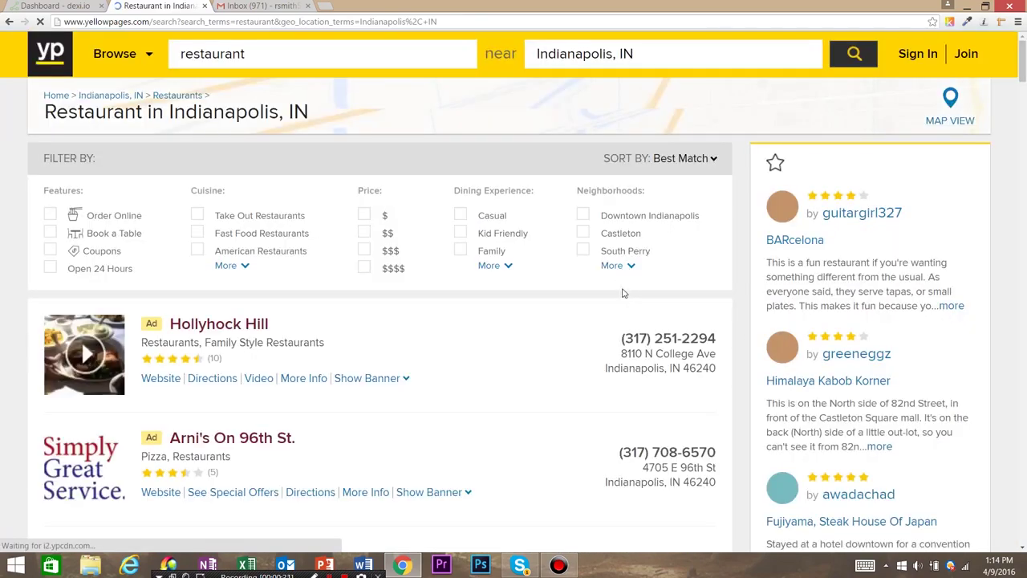
Look over the Indianapolis restaurant listings and copy the results page URL.
scroll(638, 291, down, 7)
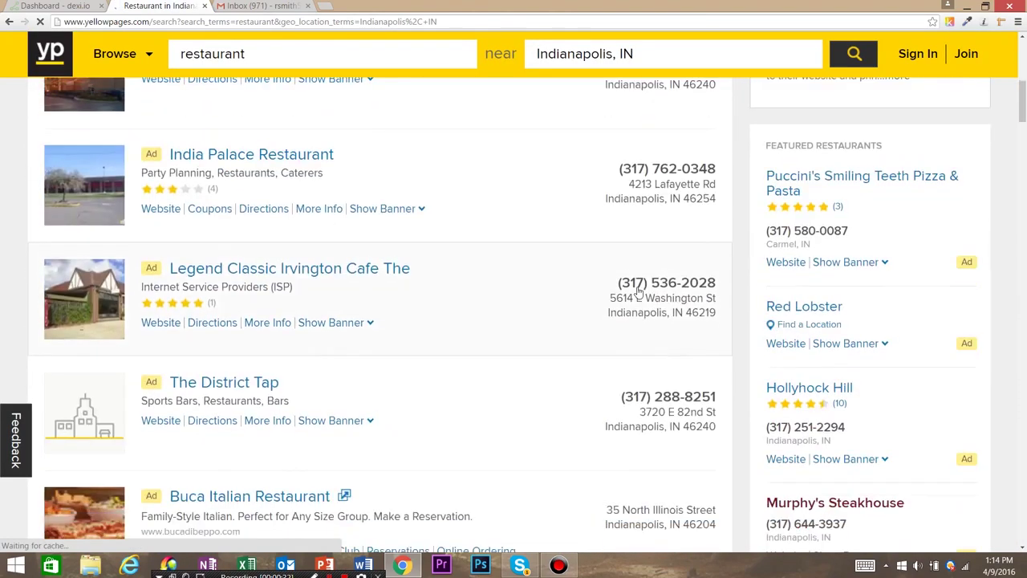
scroll(637, 292, down, 7)
scroll(285, 325, up, 3)
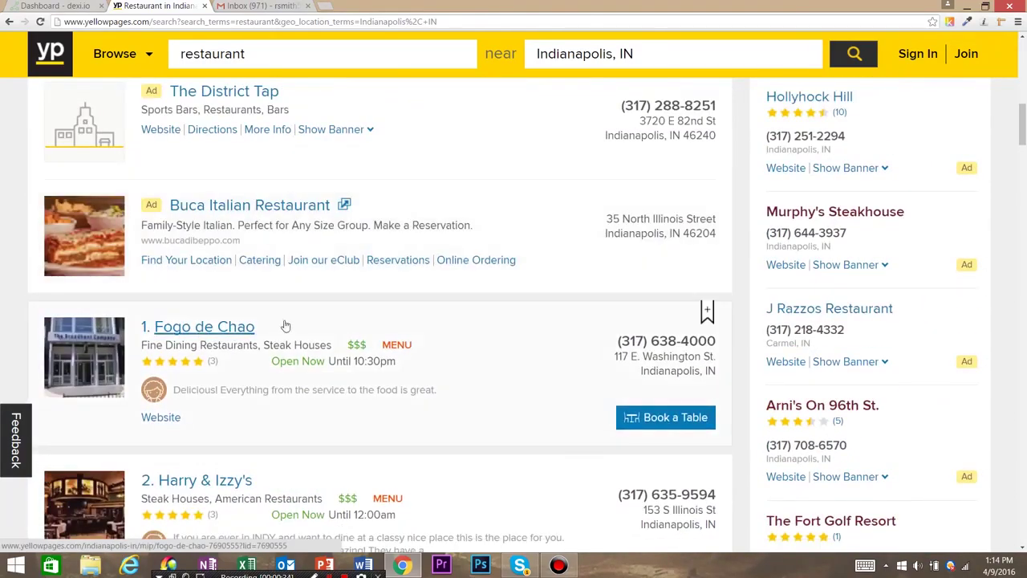
scroll(285, 325, down, 10)
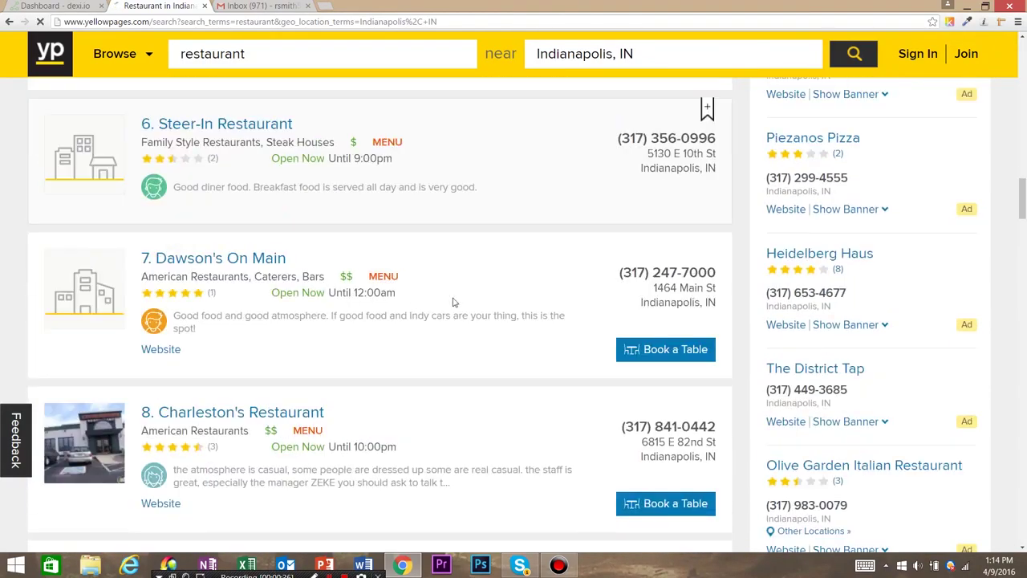
scroll(408, 325, up, 5)
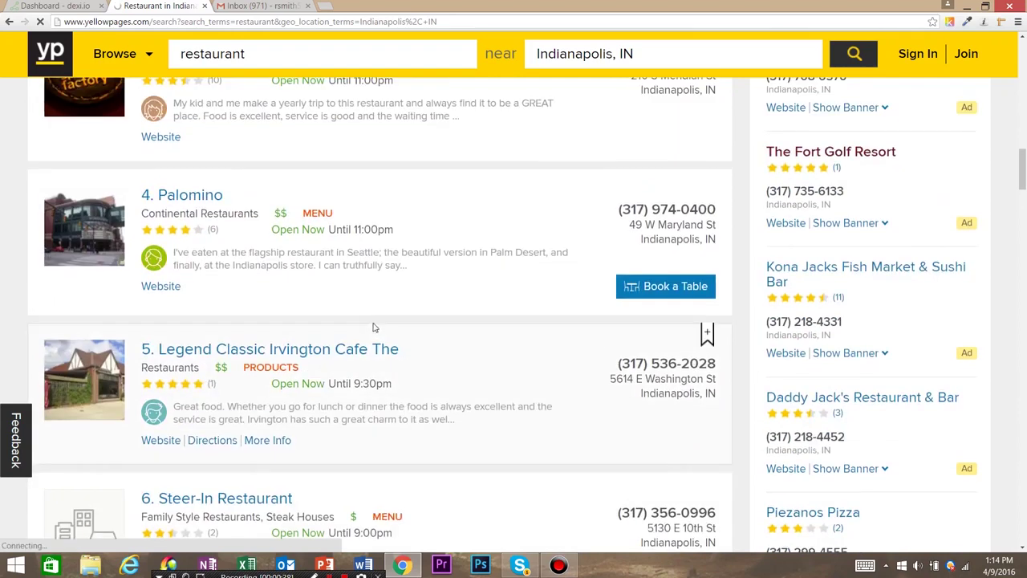
scroll(374, 327, up, 4)
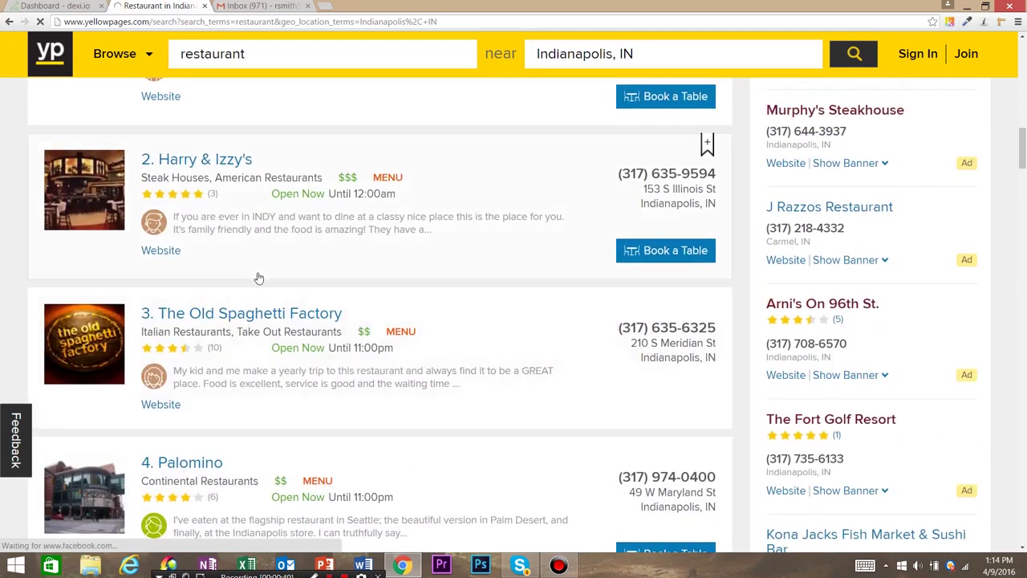
scroll(258, 278, up, 1)
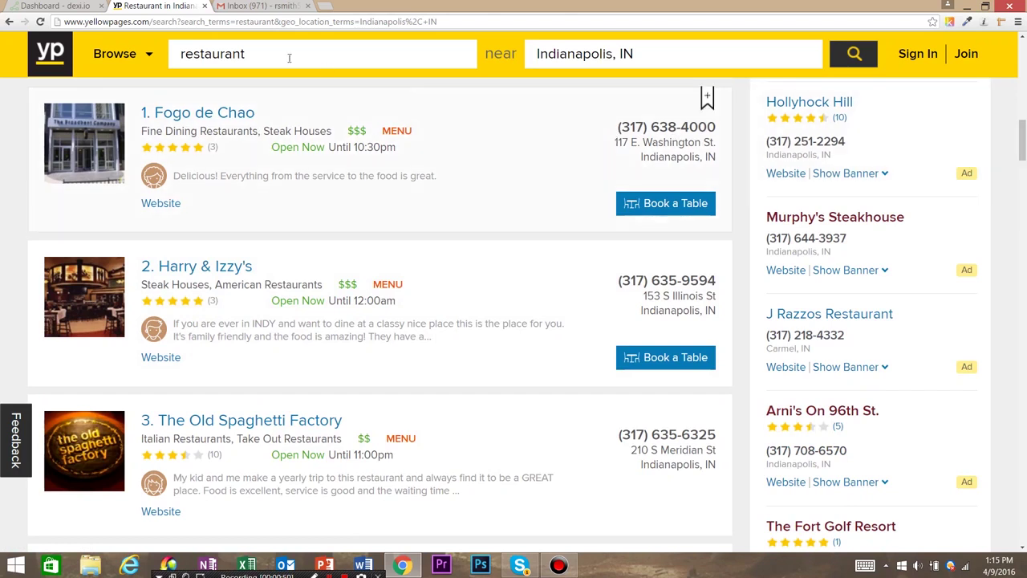
click(145, 24)
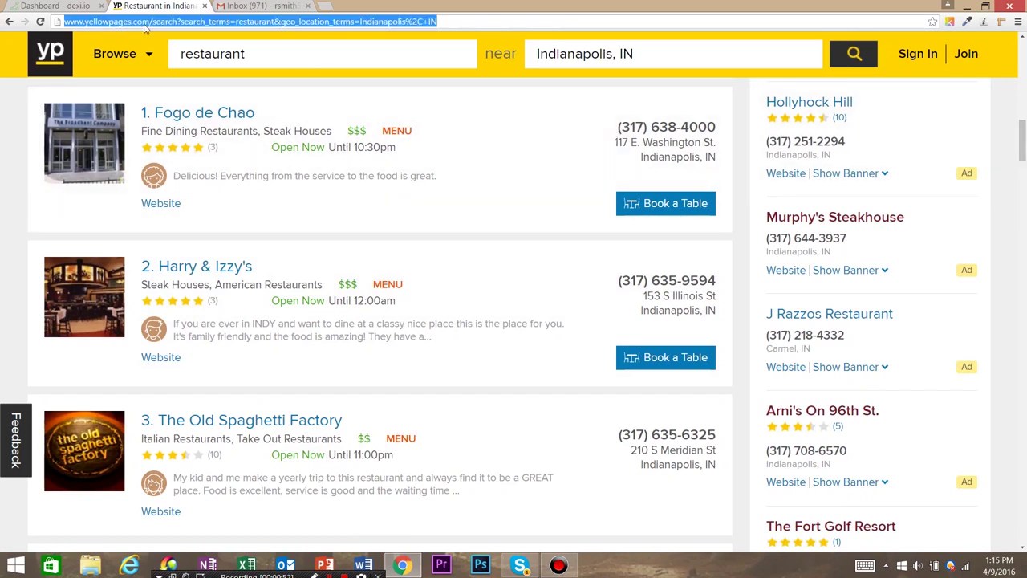
right_click(145, 29)
click(204, 72)
Create a new Extractor robot in dexi.io starting at the pasted Yellow Pages results URL.
click(64, 6)
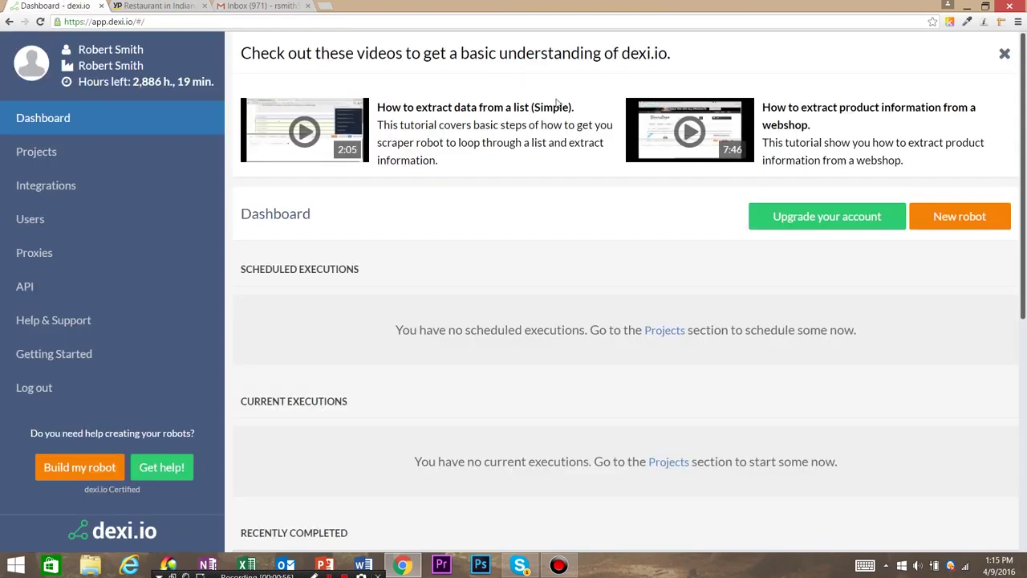
click(952, 224)
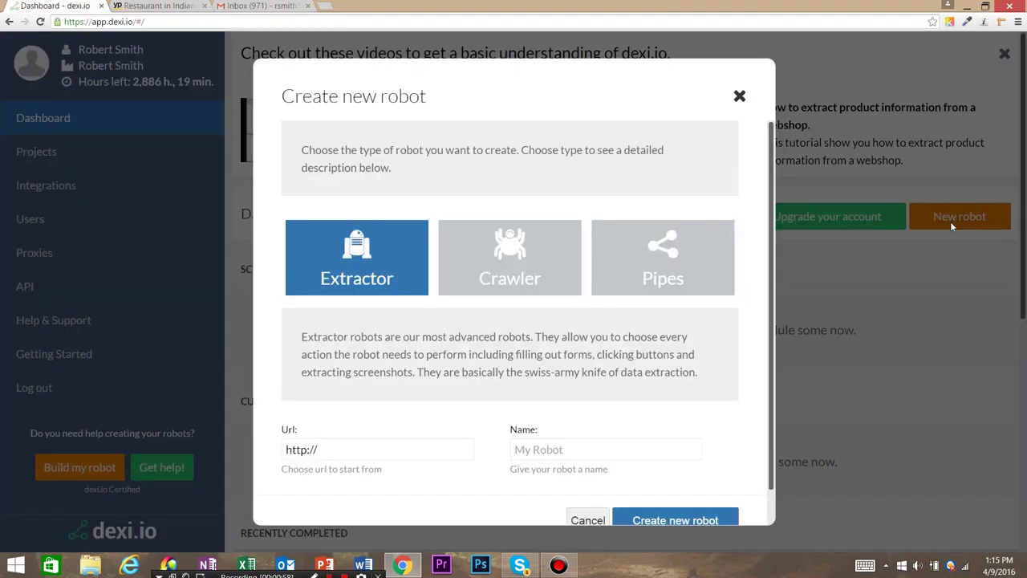
scroll(578, 310, down, 1)
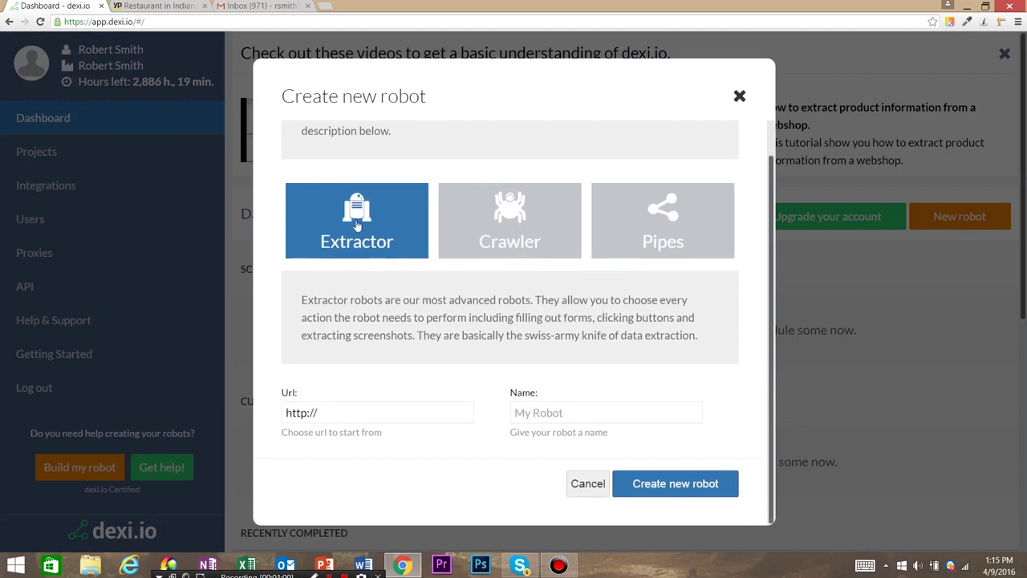
triple_click(277, 413)
right_click(372, 417)
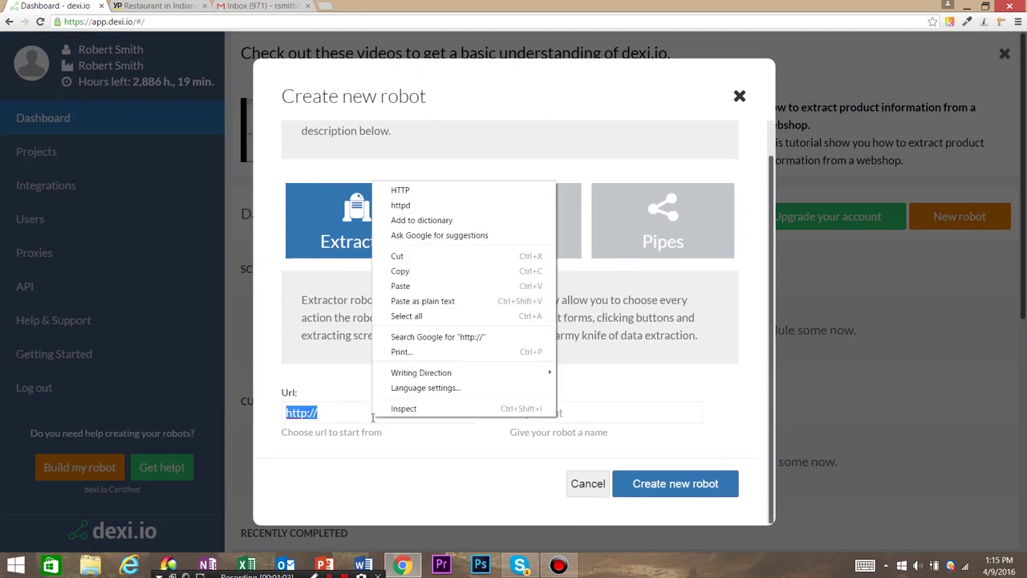
click(415, 286)
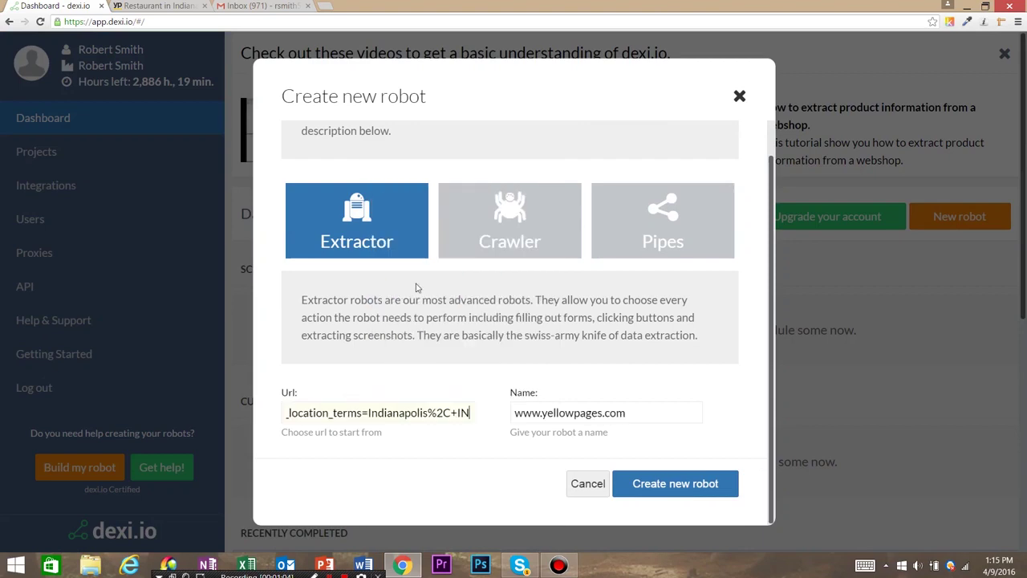
click(692, 488)
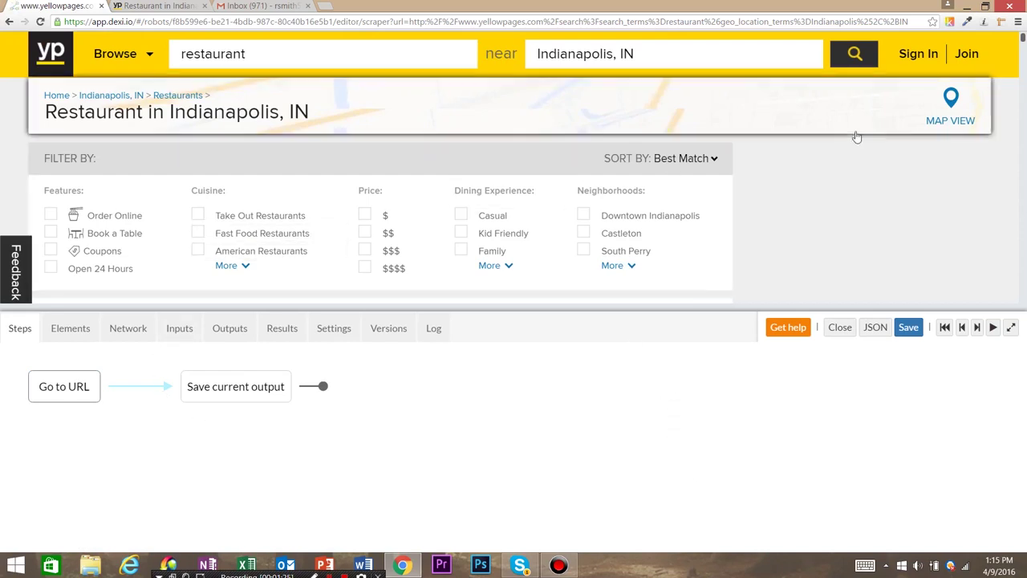
Add a Page iteration step on the results' Next link, before Save current output.
drag(1023, 42, 1002, 280)
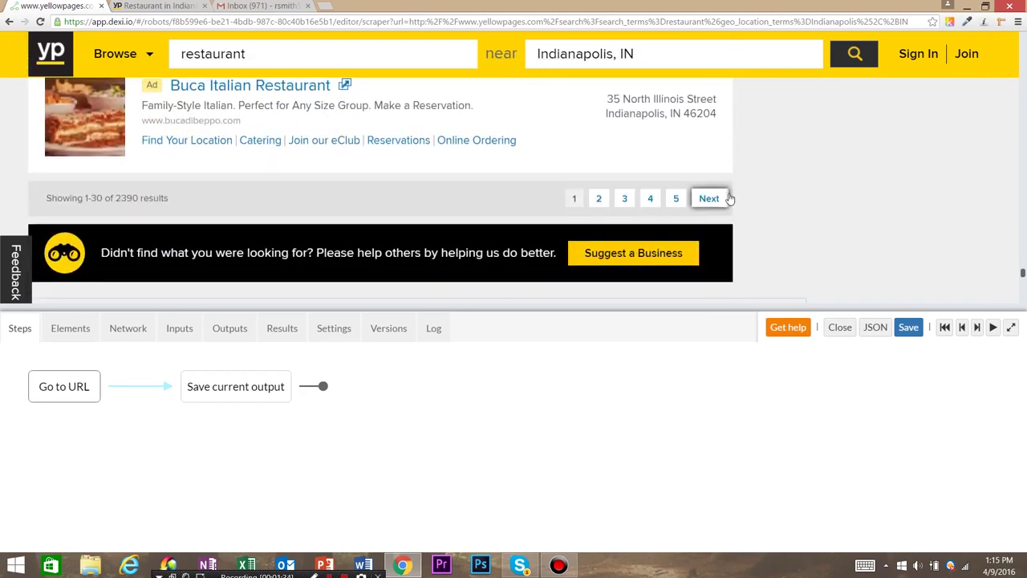
click(703, 202)
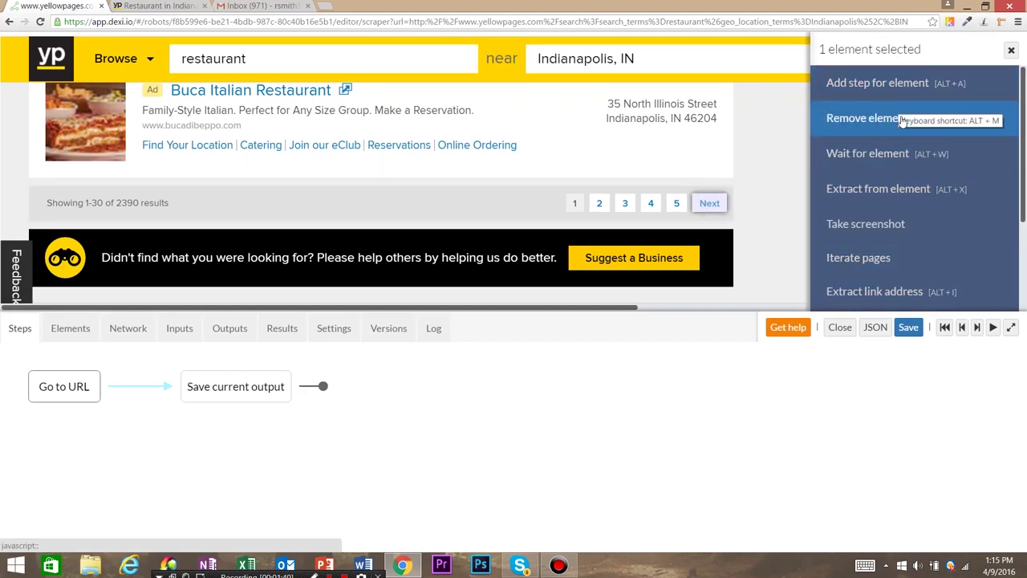
click(872, 259)
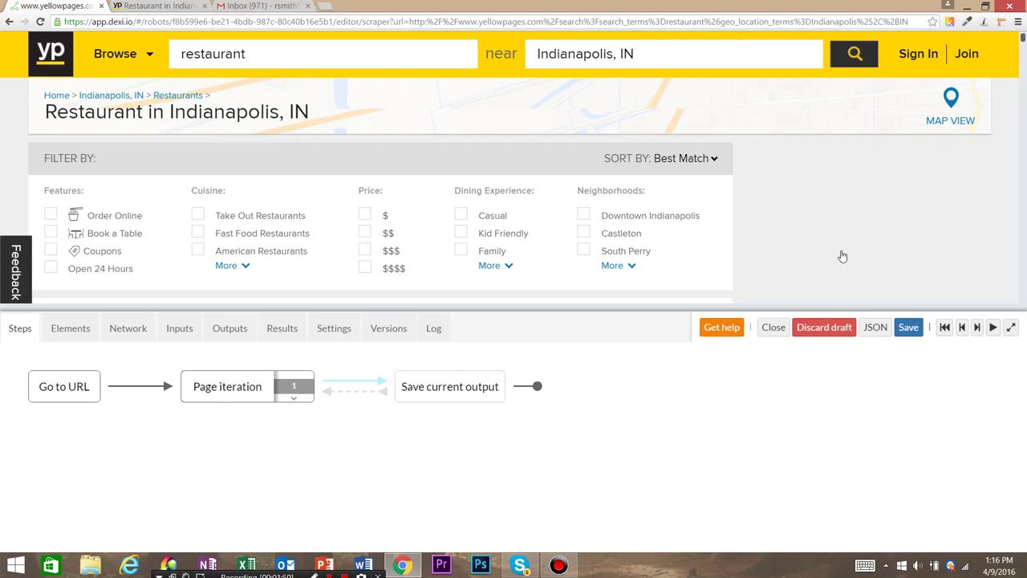
Select the first two restaurant name links in the results preview.
scroll(855, 190, down, 3)
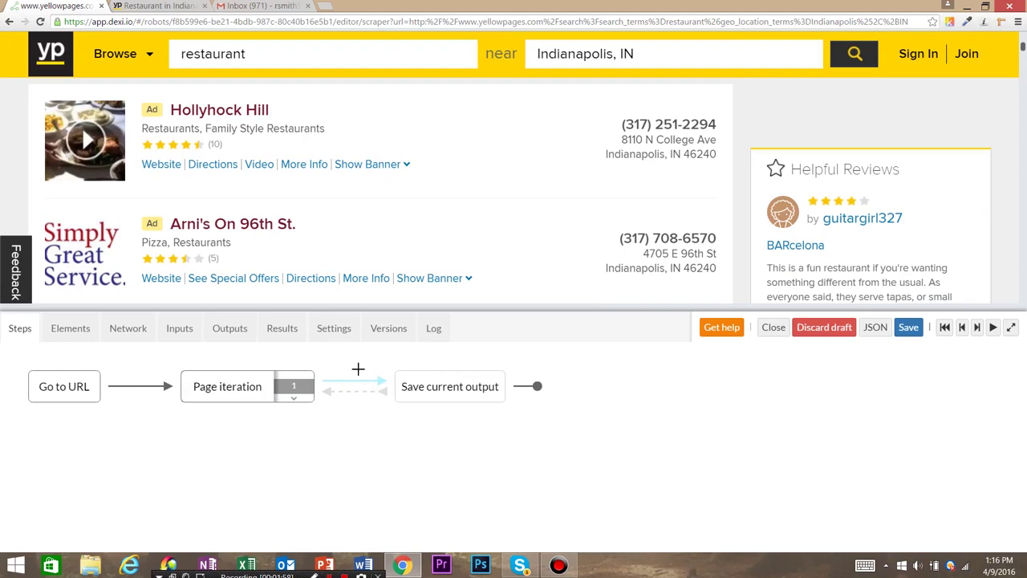
scroll(450, 209, down, 4)
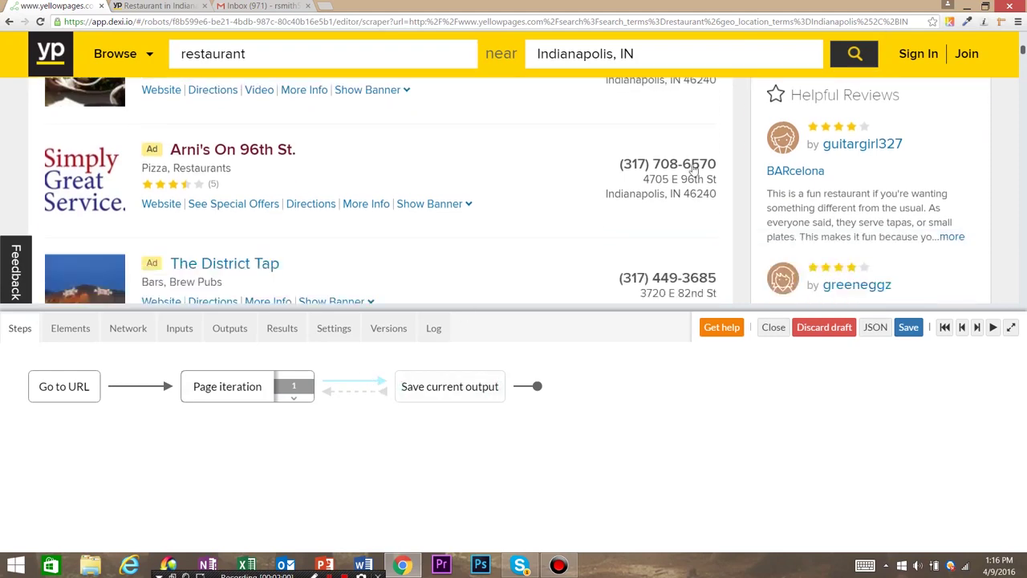
scroll(293, 213, down, 8)
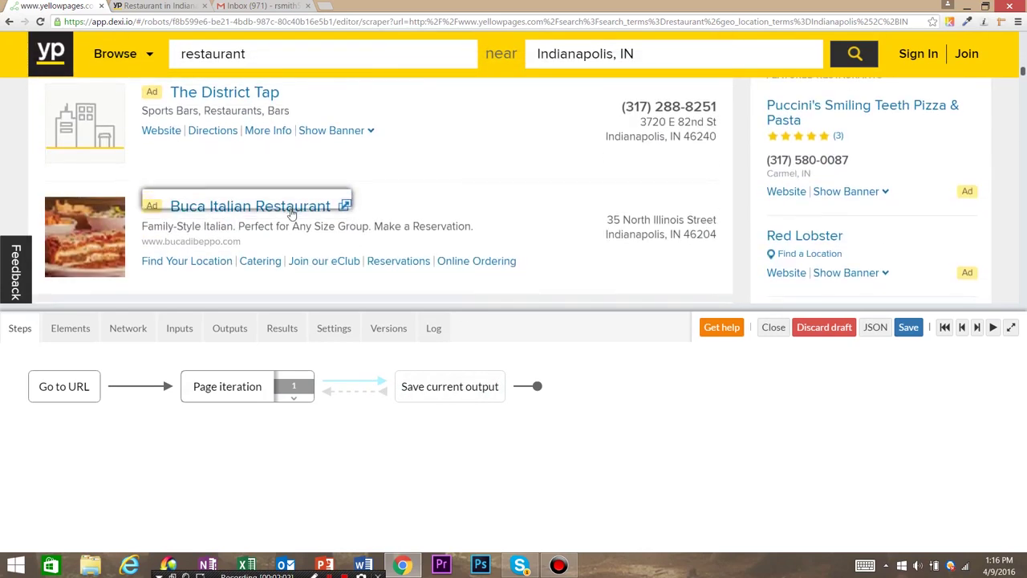
scroll(323, 210, up, 3)
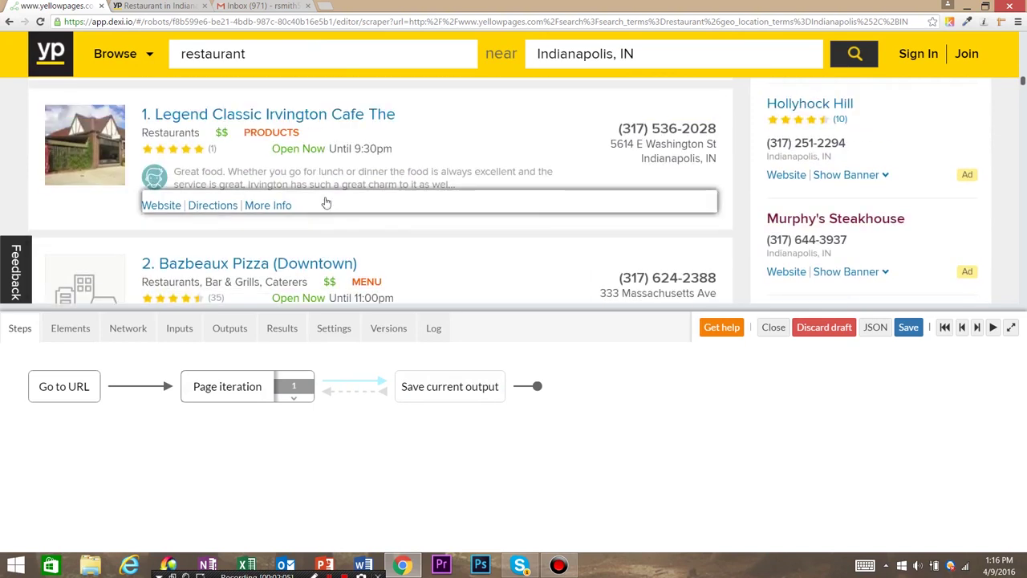
click(231, 120)
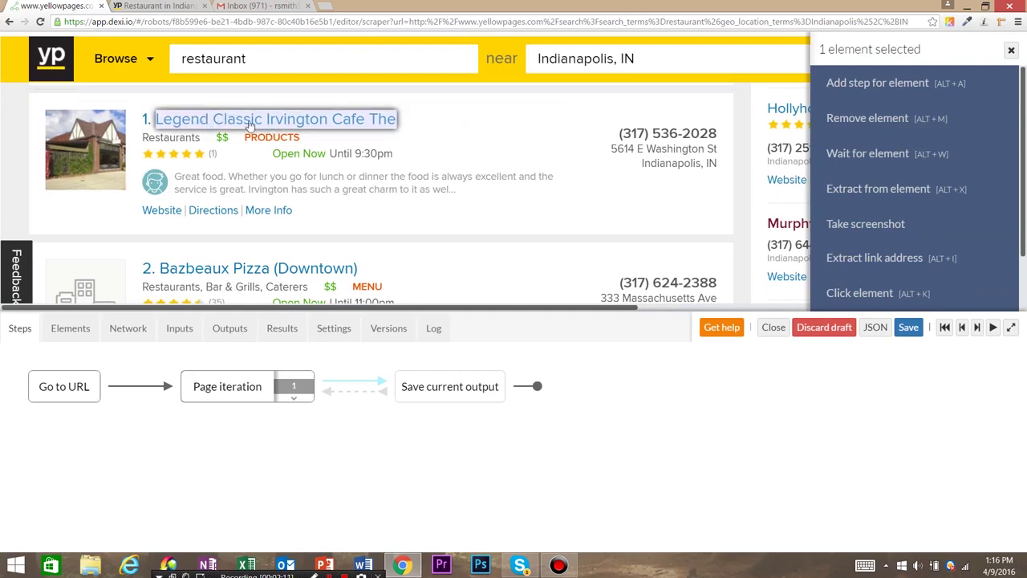
click(227, 273)
Add the 28 suggested names to the selection and loop through all 30 listings.
scroll(280, 219, down, 3)
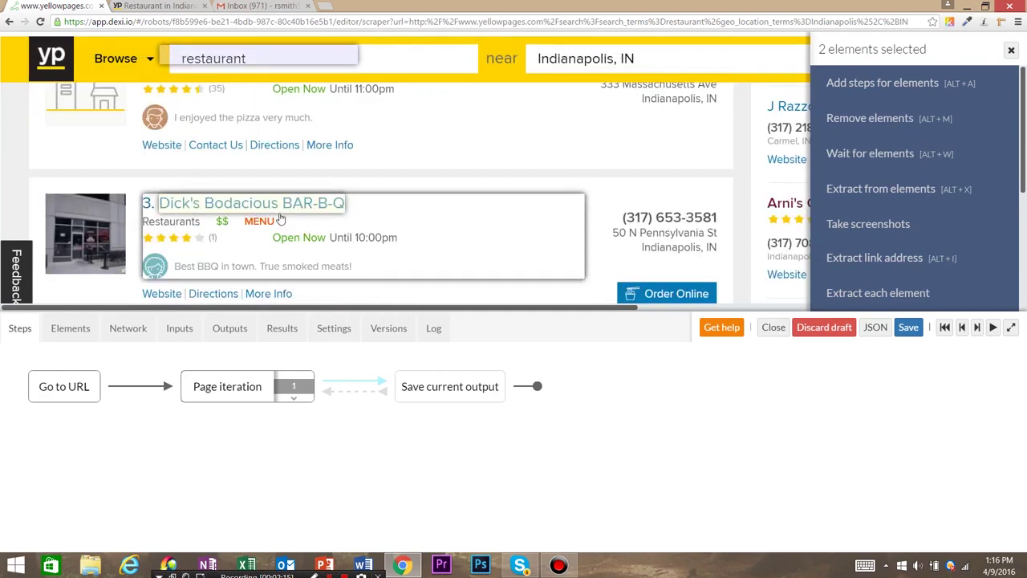
scroll(514, 213, down, 3)
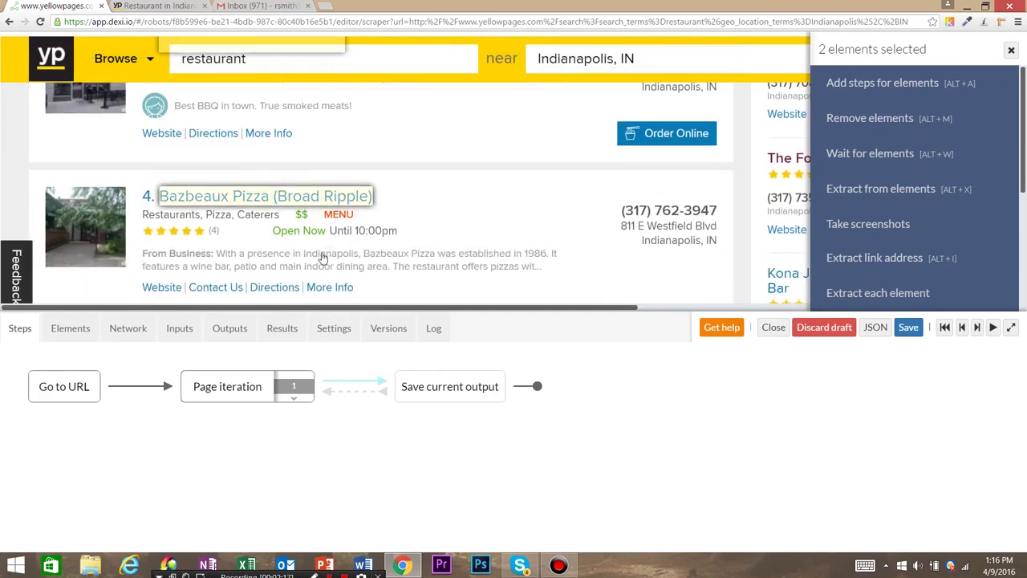
scroll(321, 257, down, 2)
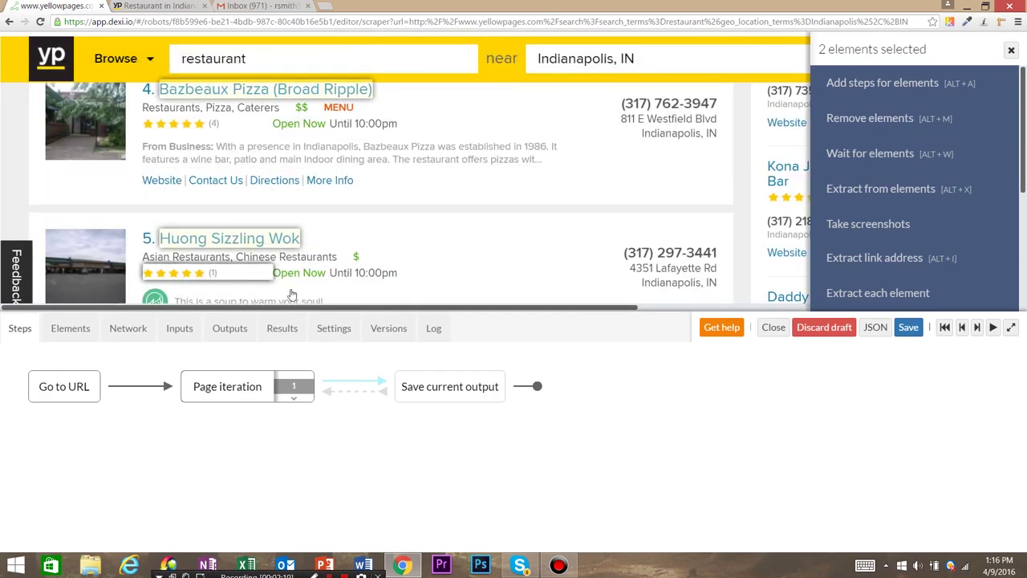
scroll(292, 295, down, 10)
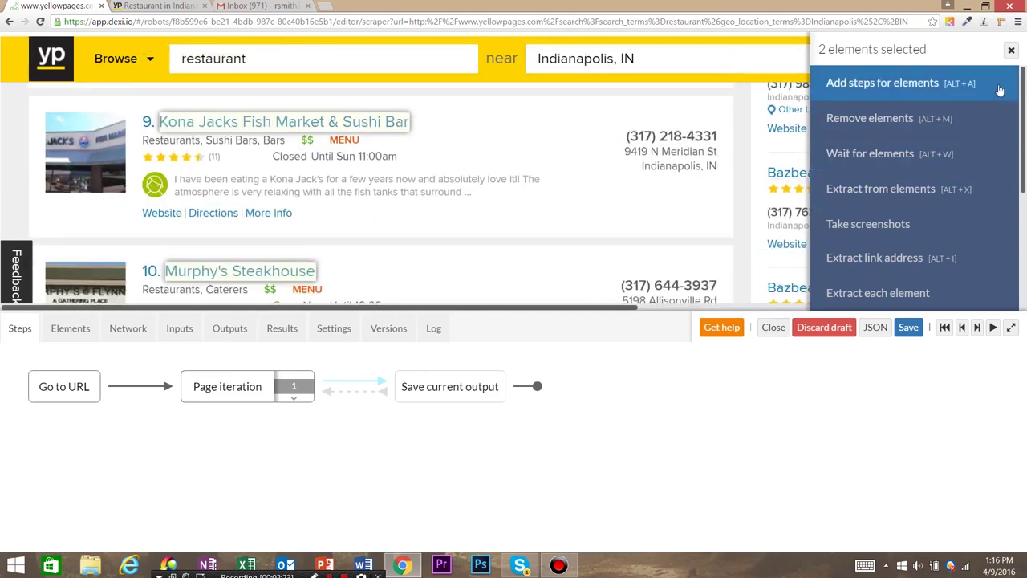
drag(1021, 86, 1002, 226)
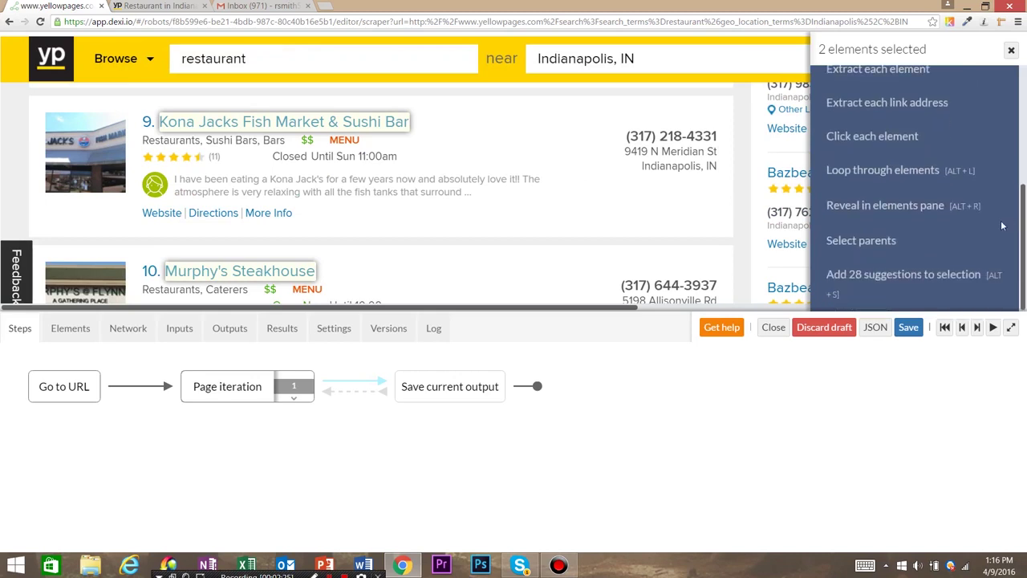
click(876, 288)
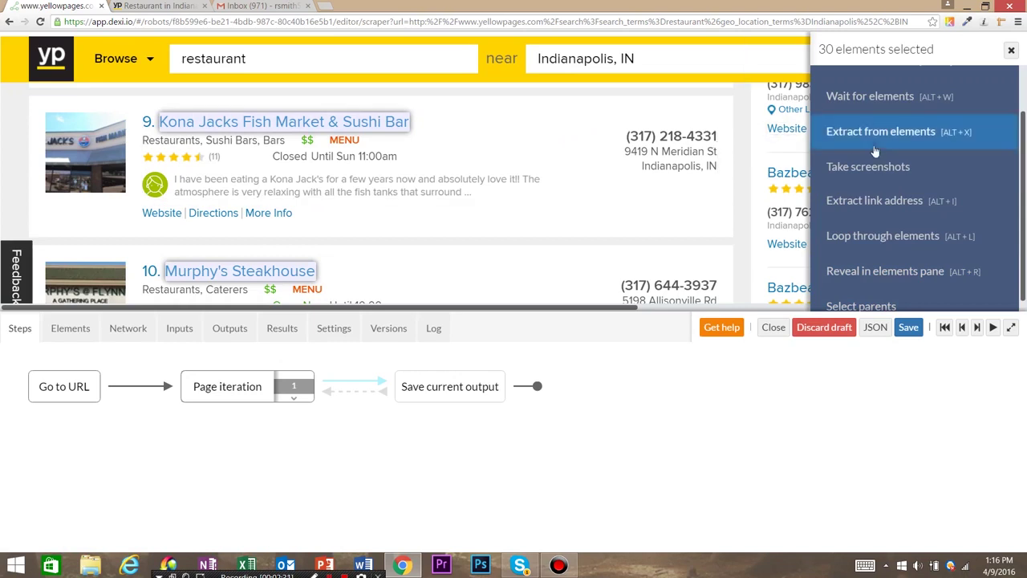
click(882, 237)
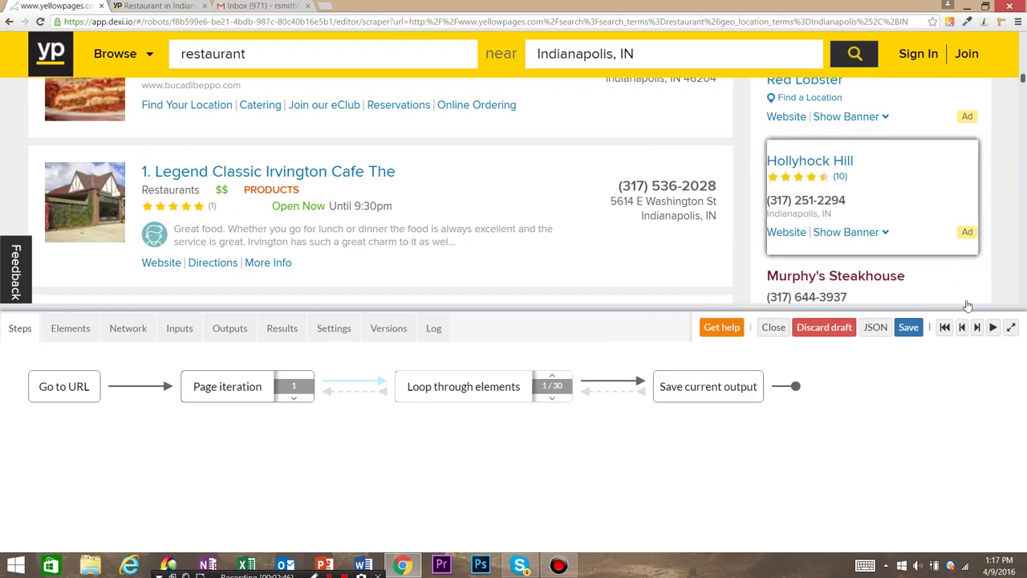
Step the robot forward into the loop's first listing.
click(977, 327)
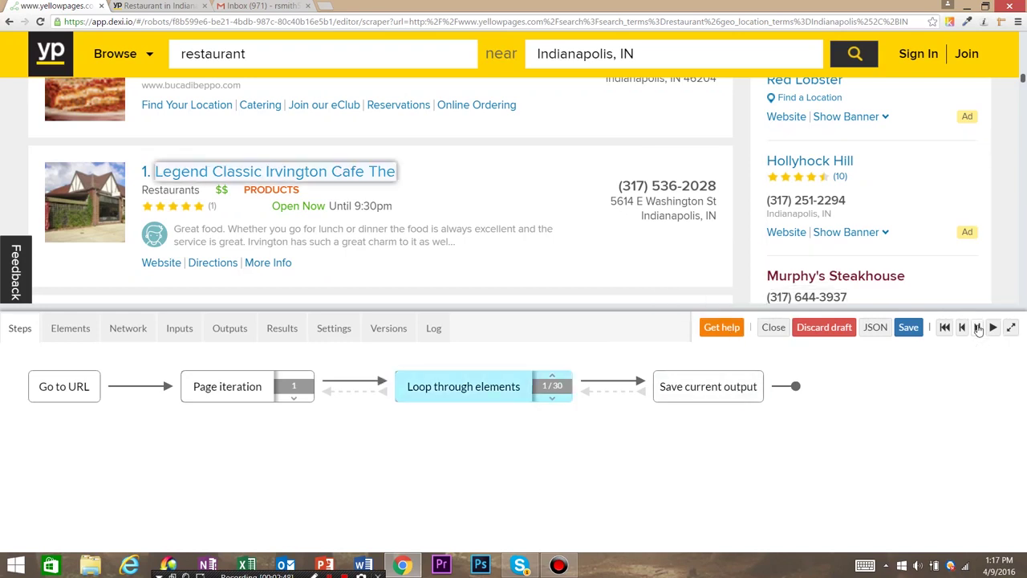
click(977, 328)
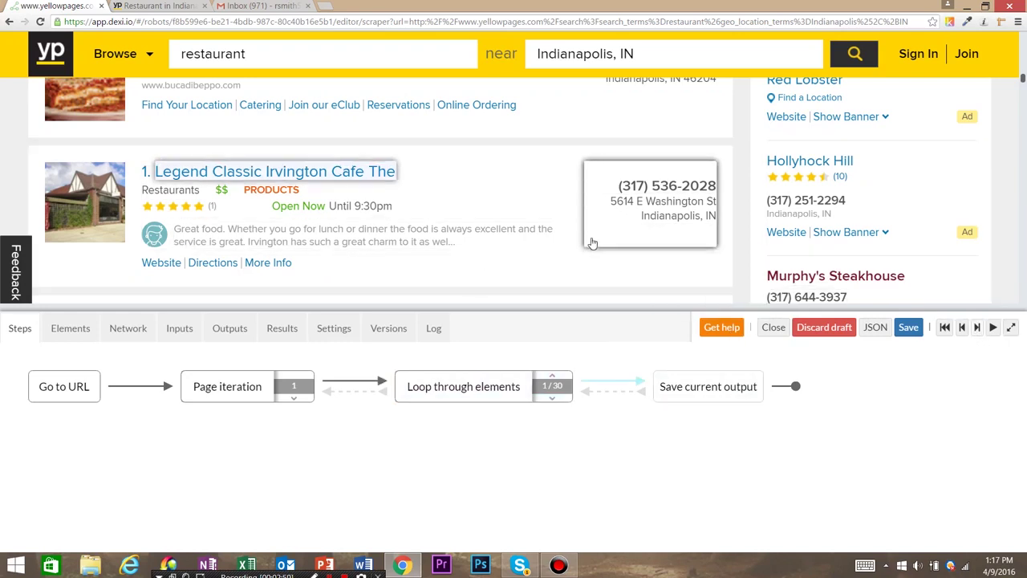
scroll(593, 244, down, 1)
scroll(557, 277, up, 1)
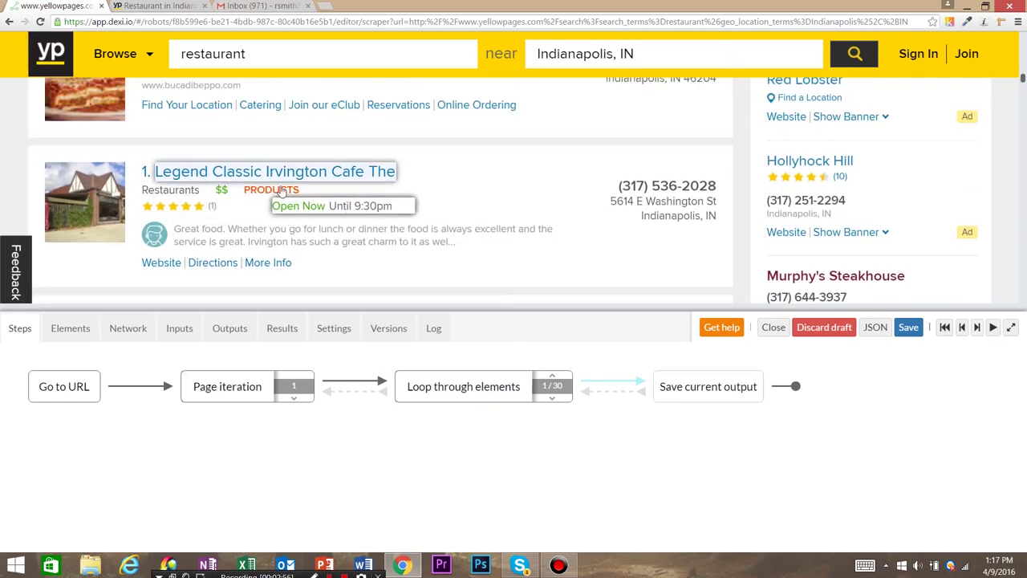
Select the first listing's name, phone, street address and city/state lines for text extraction.
click(287, 178)
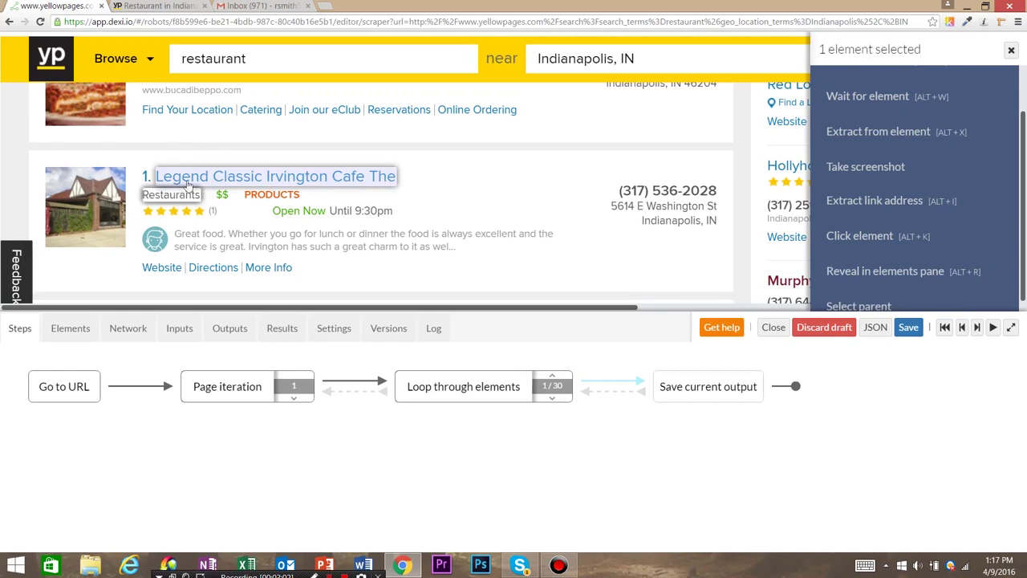
click(681, 194)
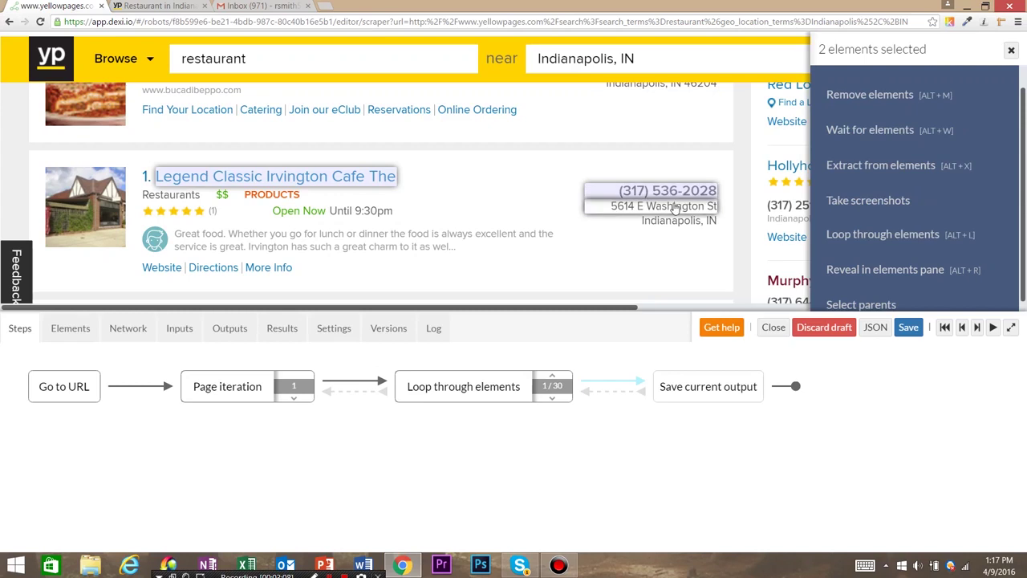
click(676, 207)
click(681, 220)
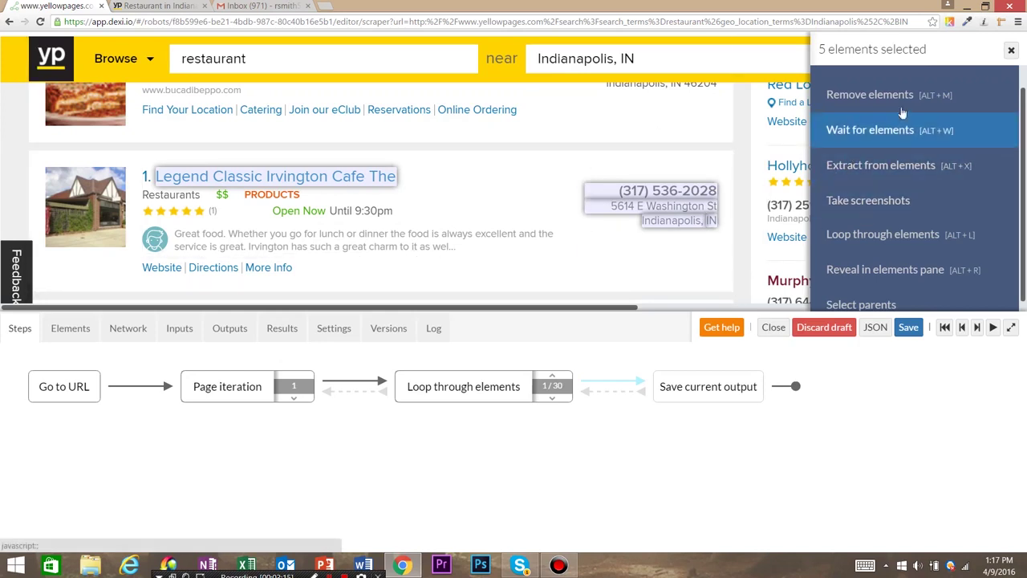
scroll(914, 197, down, 1)
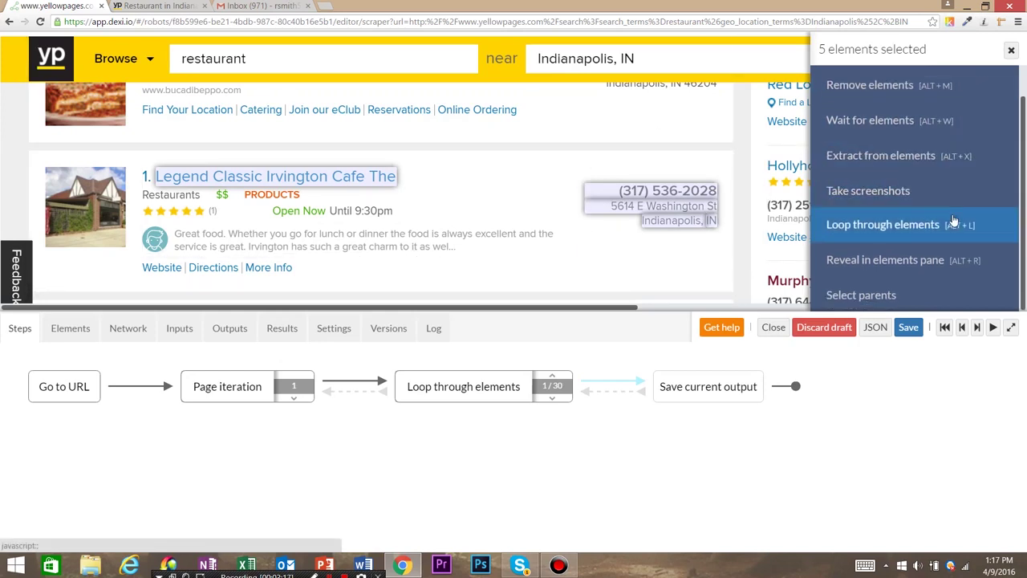
click(937, 158)
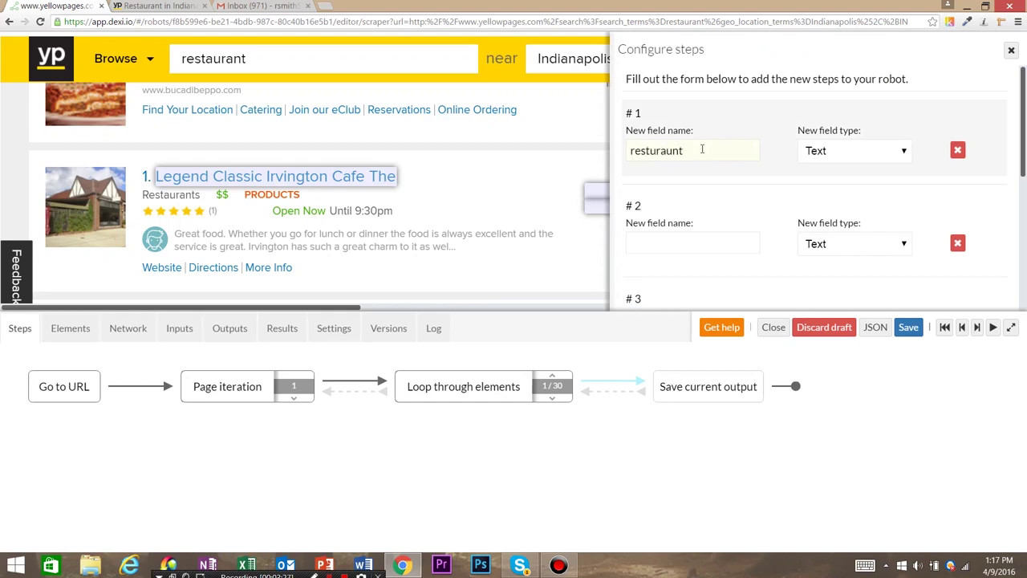
Name the fields resturauntName, resturantPhone, resturantAddress, resturantCity and resturantState, then confirm.
text(Name)
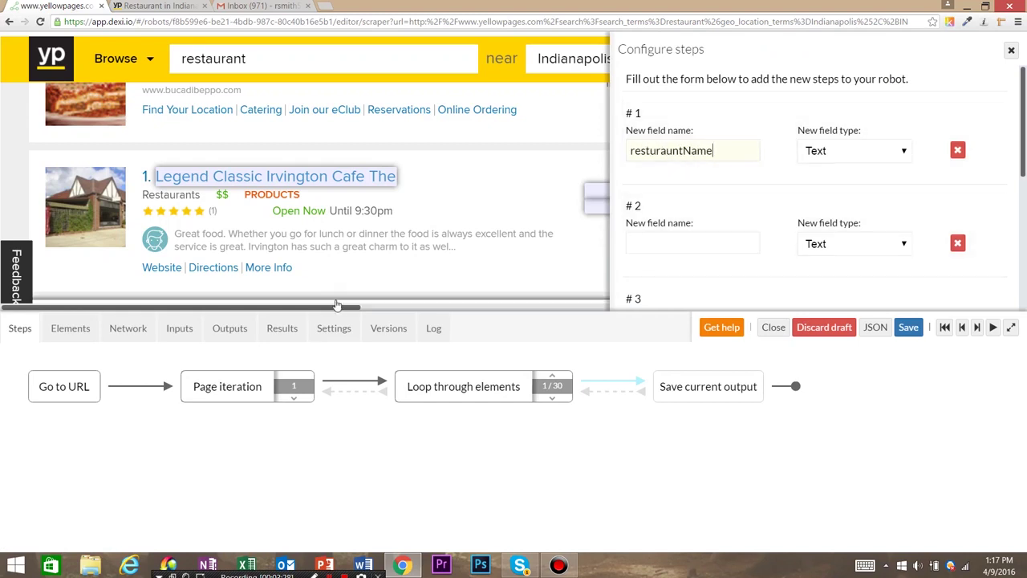
drag(358, 312, 458, 308)
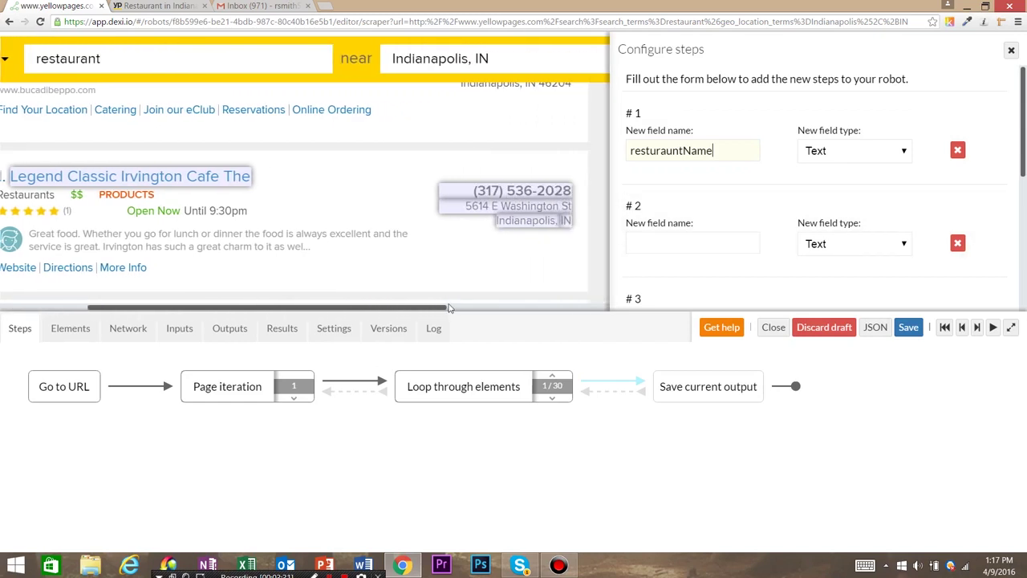
click(692, 243)
text(resturantPh)
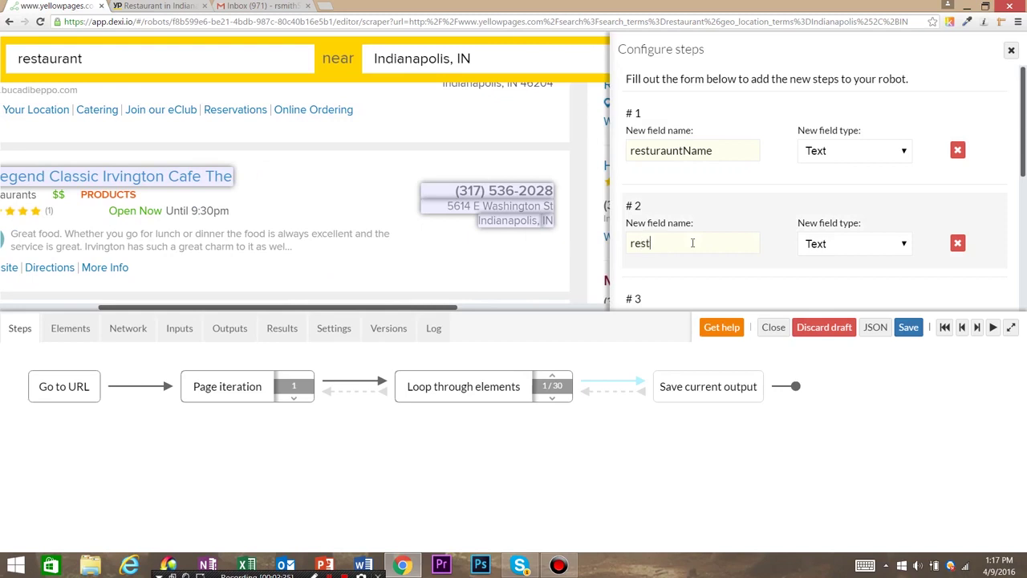
text(one)
key(Return)
text(resturant)
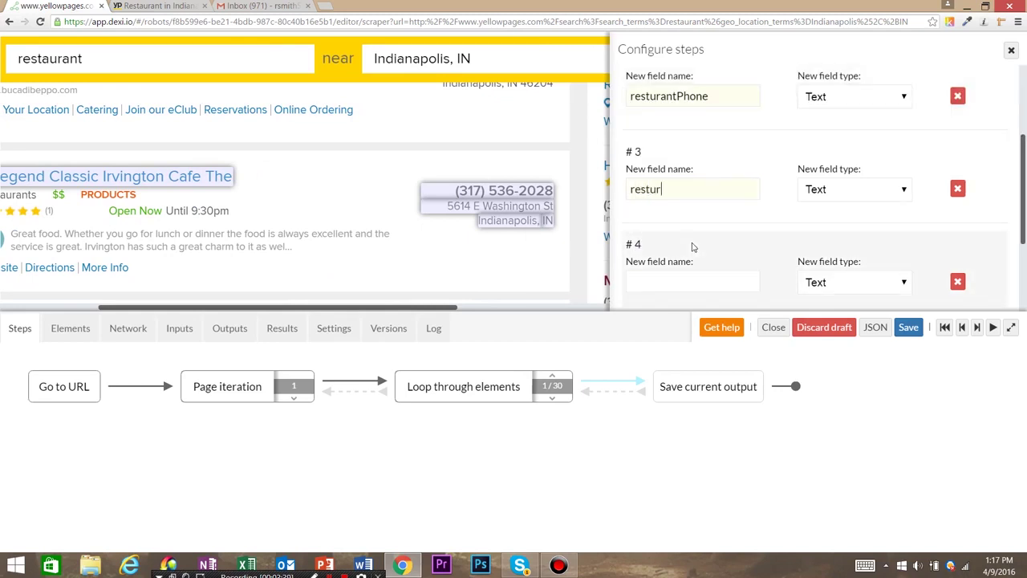
text(Address)
text(resturant)
text(City)
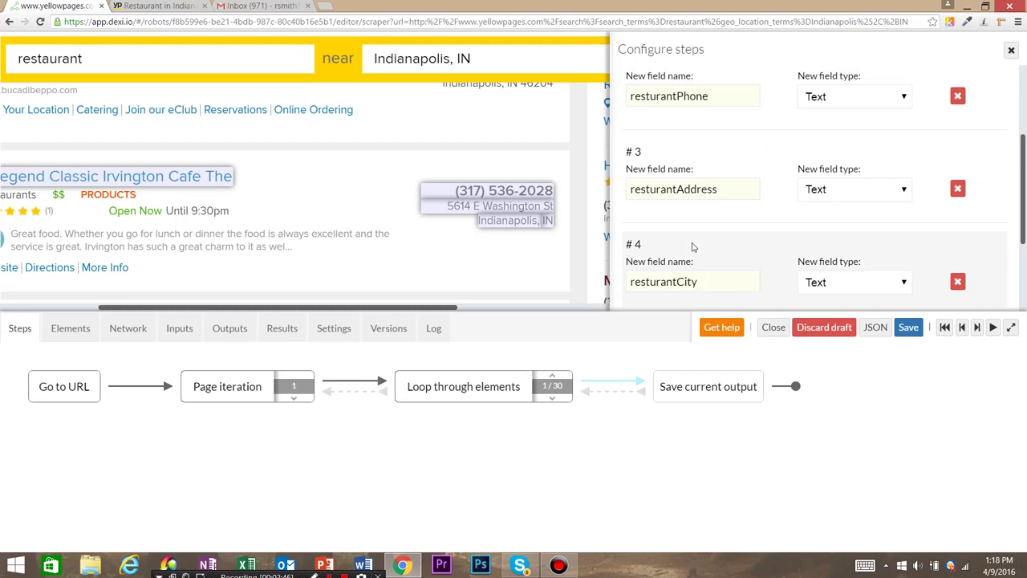
key(Return)
text(restur)
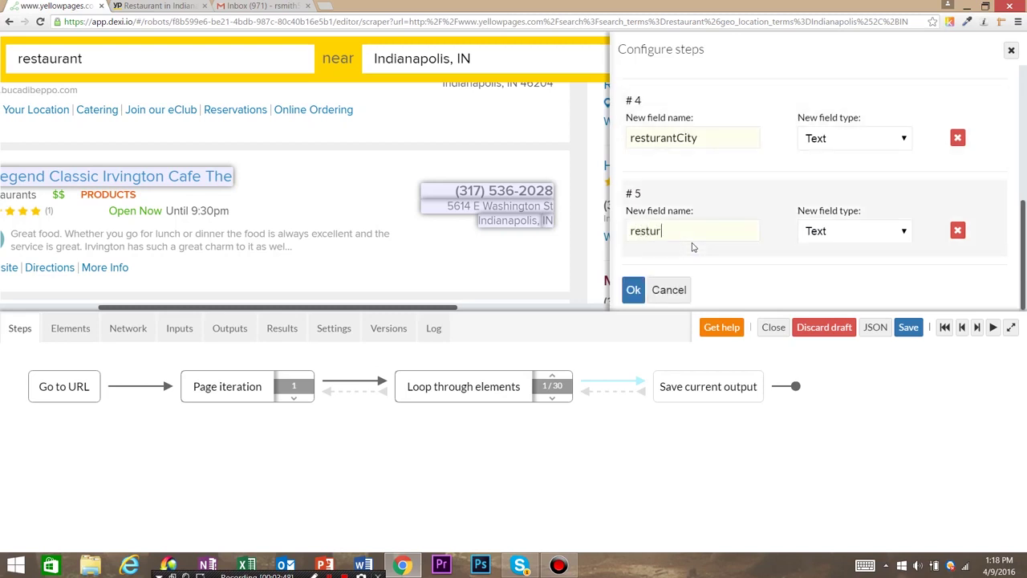
text(antState)
click(634, 291)
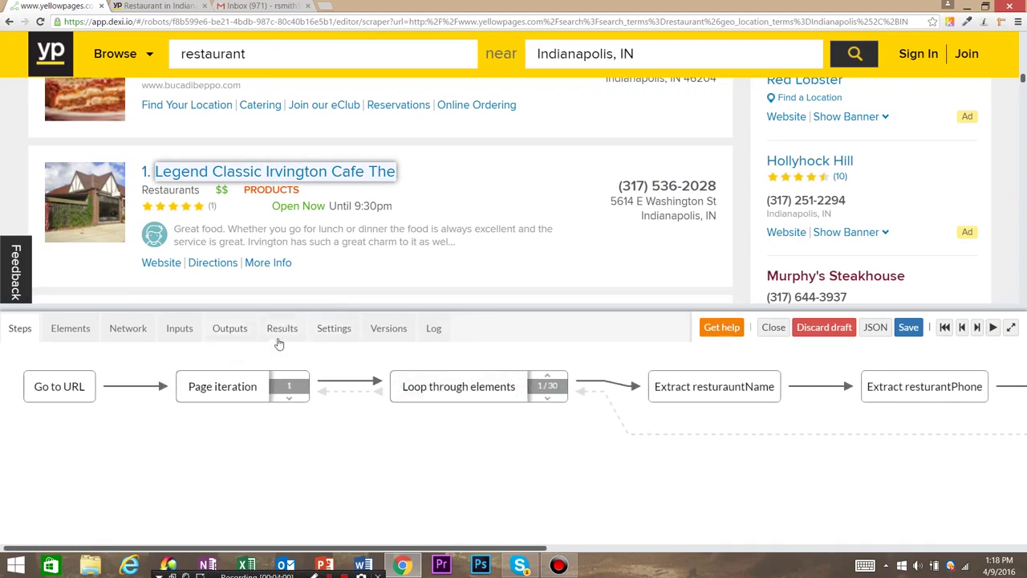
Run the robot and check the Results table fills with name, phone, address, city and state.
click(282, 329)
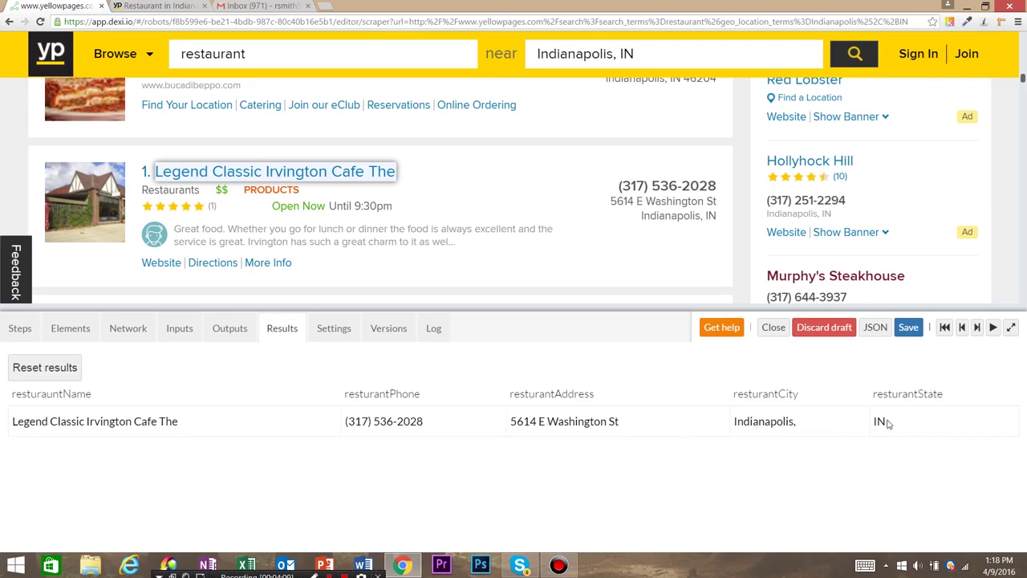
click(993, 329)
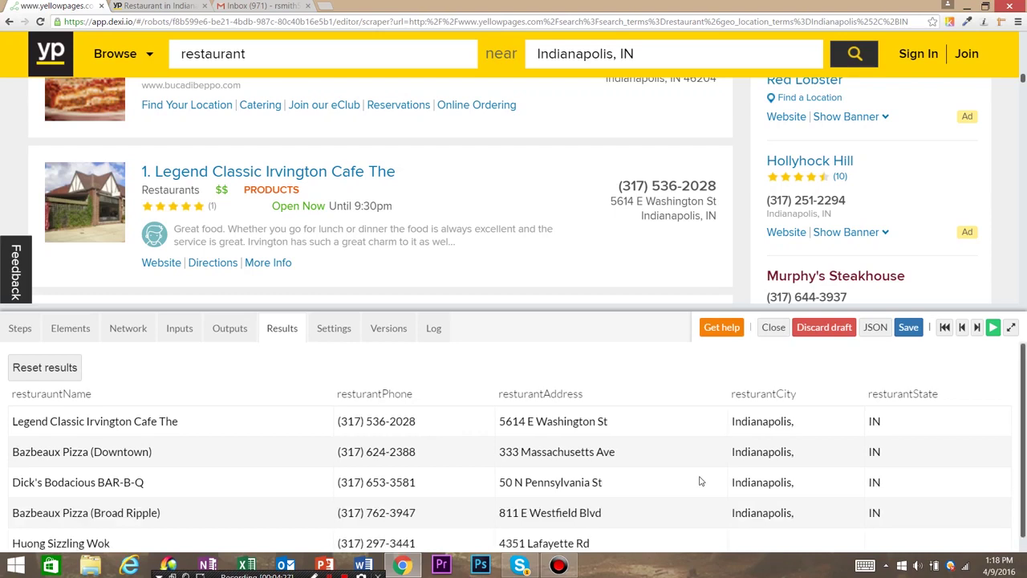
scroll(707, 479, down, 1)
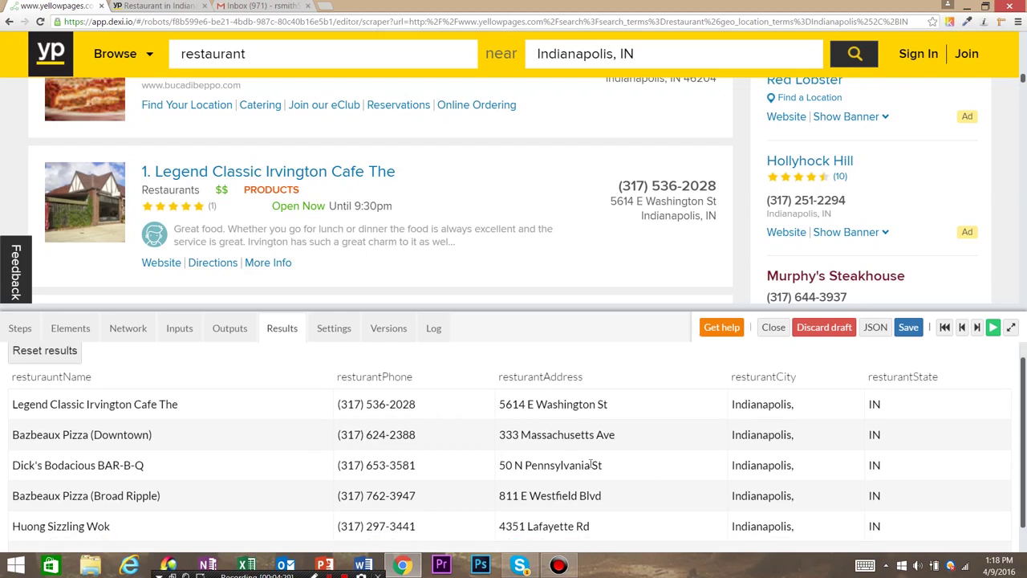